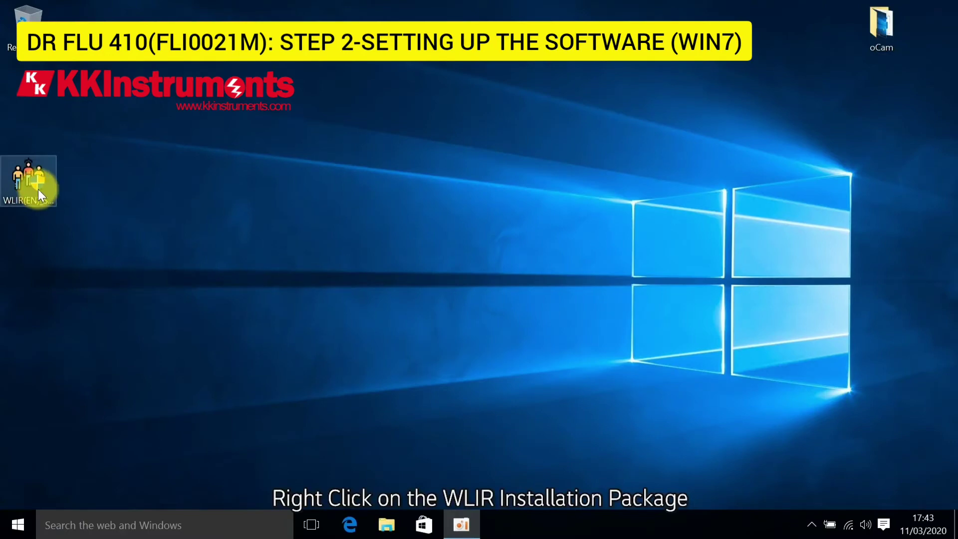
- Launch the WLIR installer as administrator and proceed to install the missing prerequisites
right_click(38, 190)
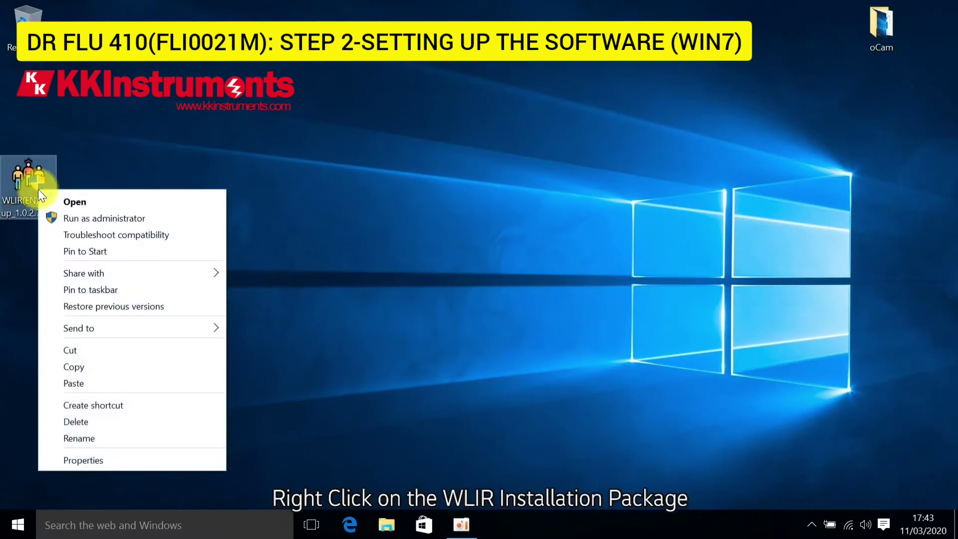
left_click(55, 218)
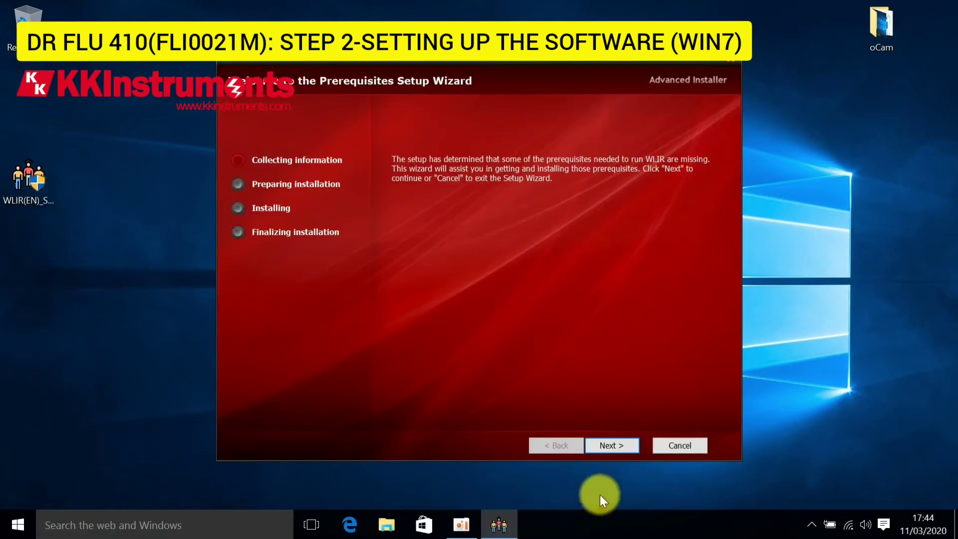
left_click(614, 450)
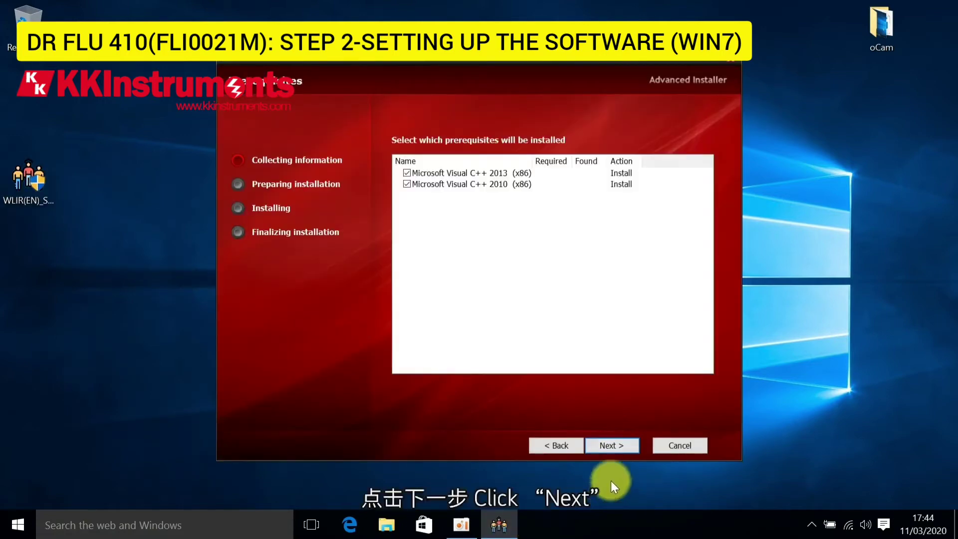
left_click(616, 449)
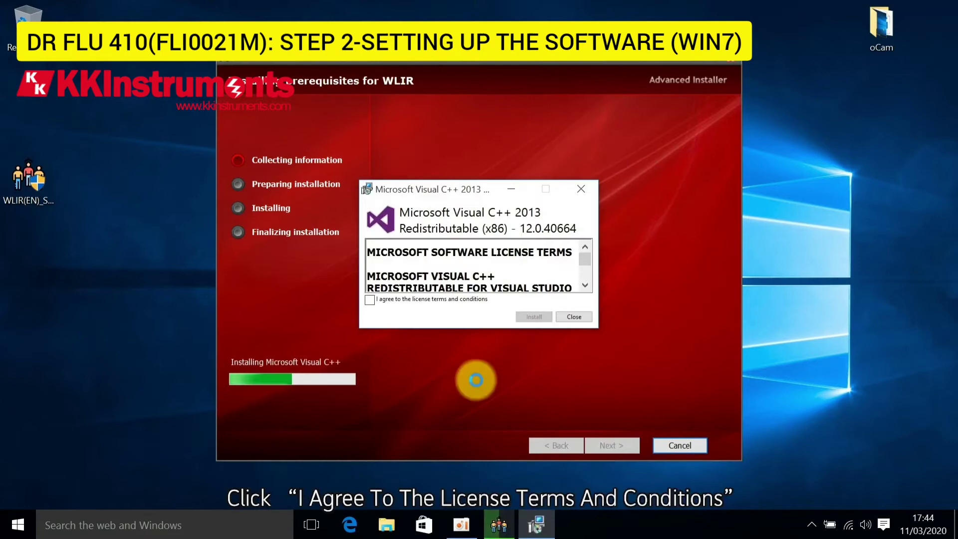
- Accept the licenses and install the Visual C++ 2013 and Visual C++ 2010 redistributables
left_click(369, 300)
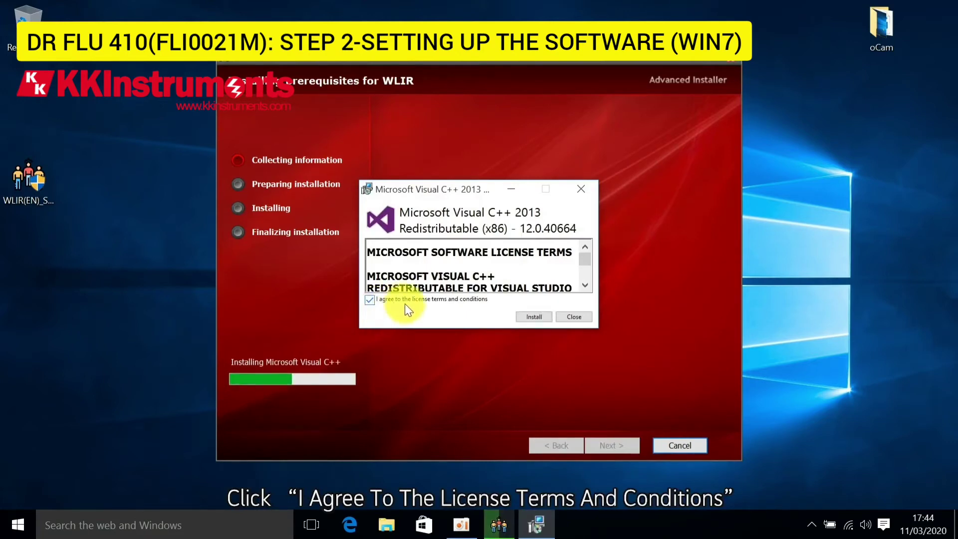
left_click(527, 315)
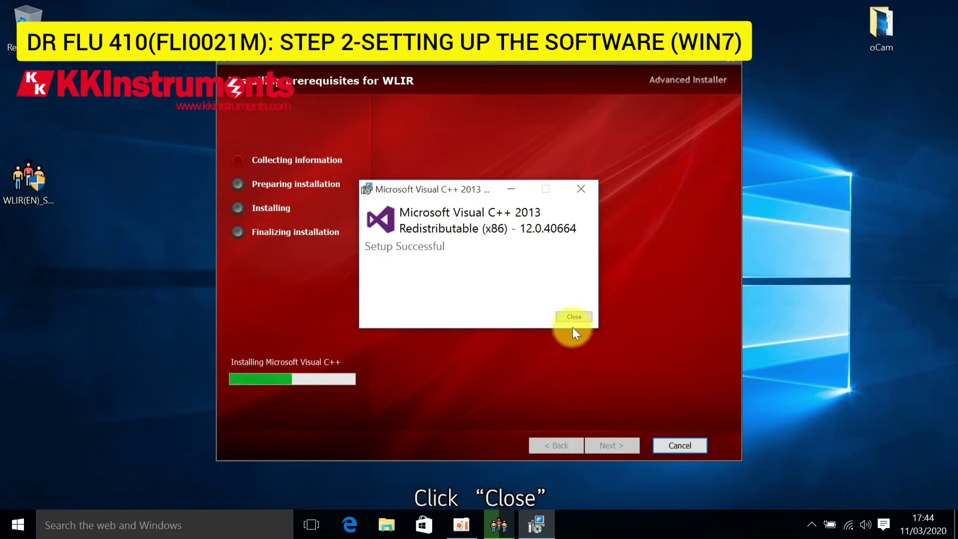
left_click(573, 316)
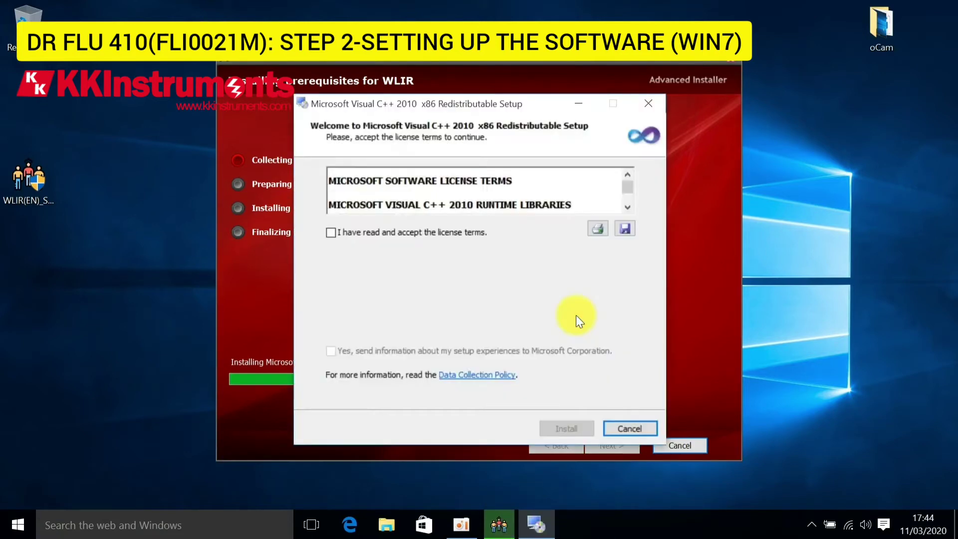
left_click(409, 234)
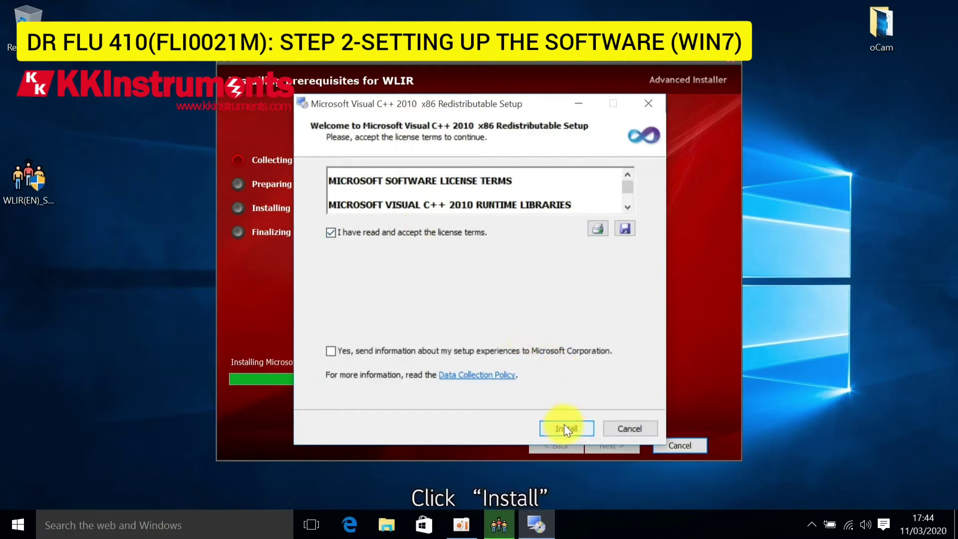
left_click(563, 425)
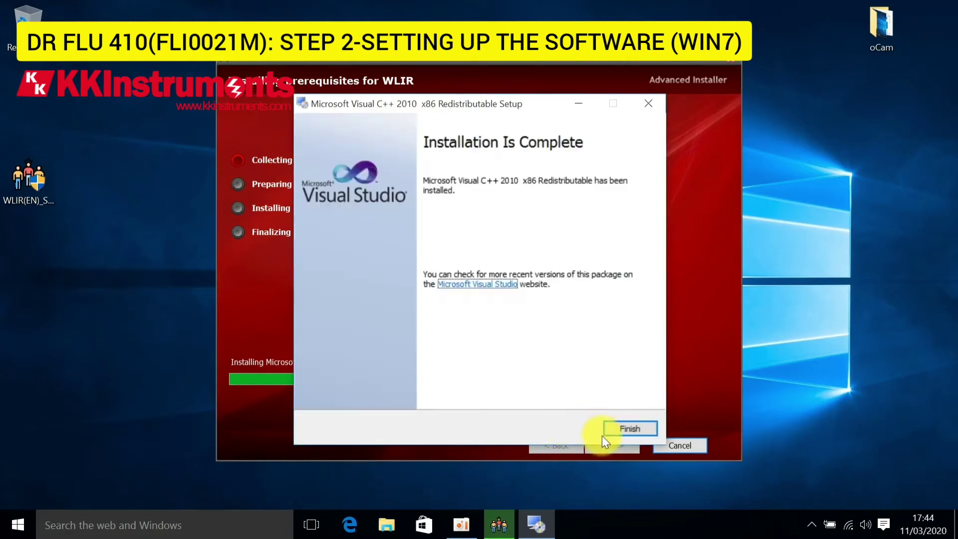
- Install WLIR to the default folder and finish setup, leaving a WLIR desktop shortcut
left_click(621, 424)
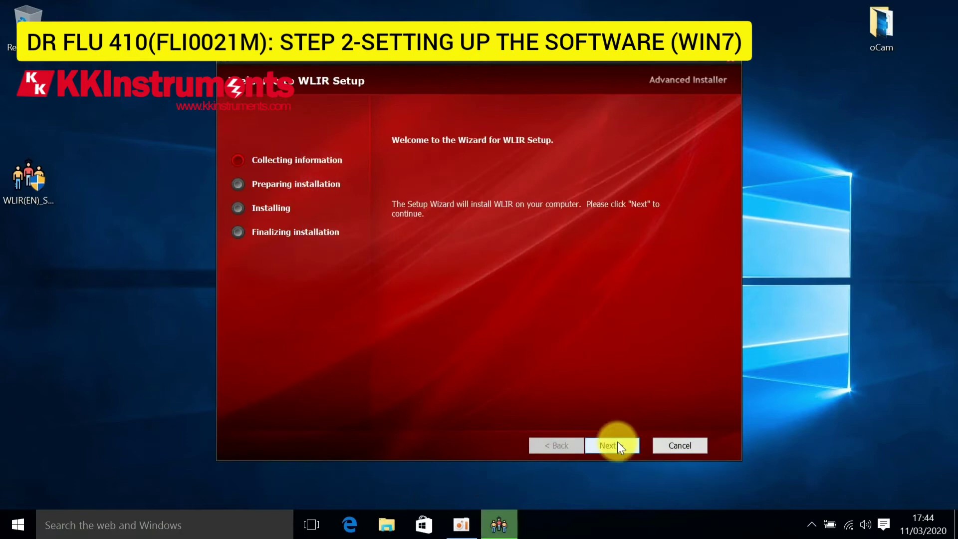
left_click(614, 445)
left_click(617, 443)
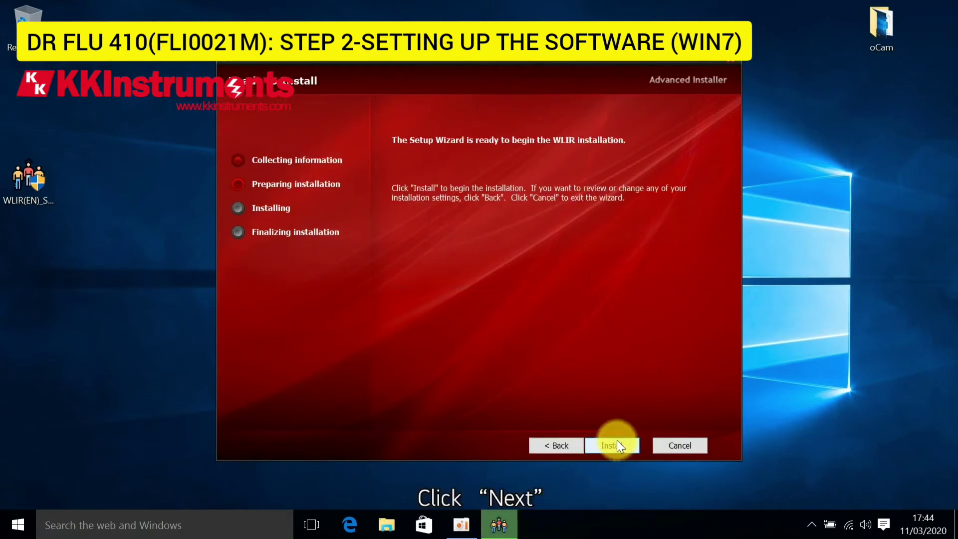
left_click(616, 443)
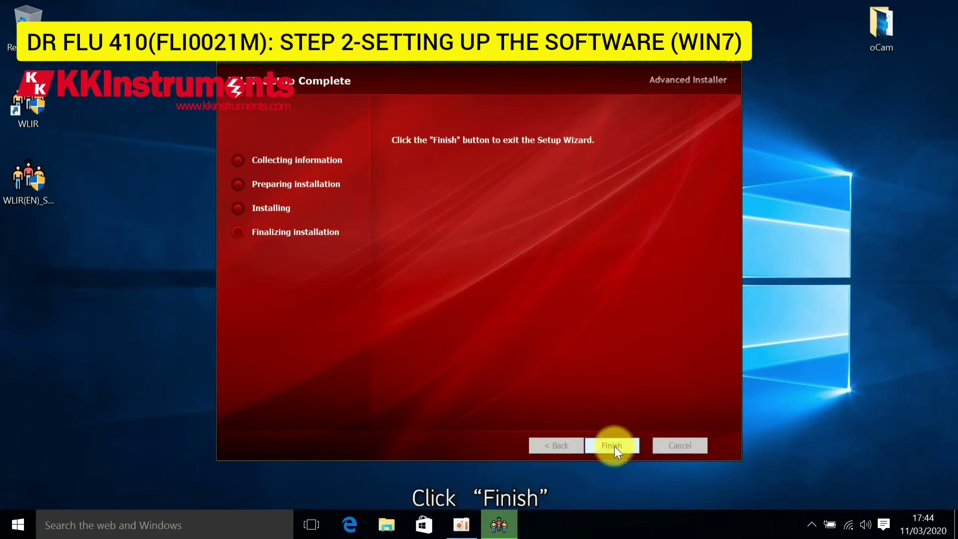
left_click(613, 445)
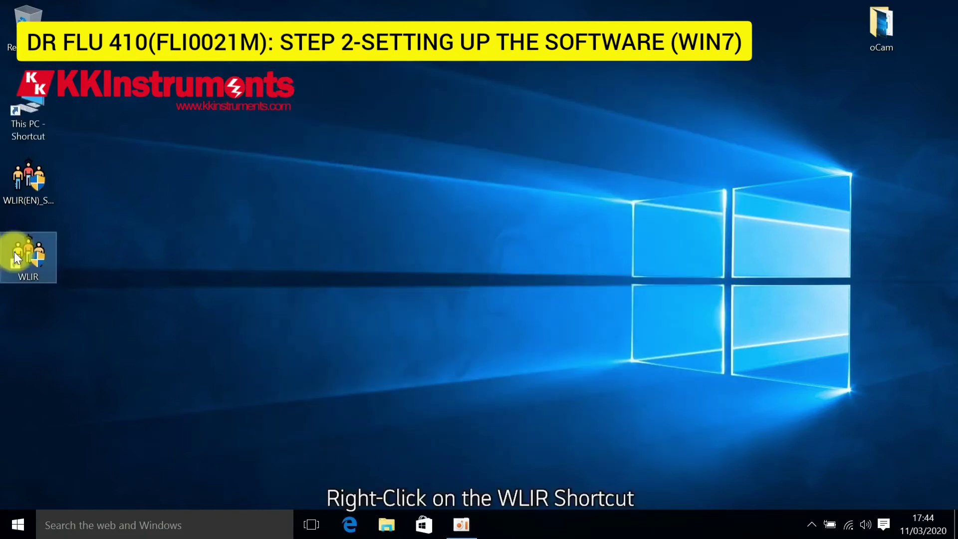
- Set the WLIR shortcut's Compatibility option 'Run this program as an administrator' and apply it
right_click(35, 251)
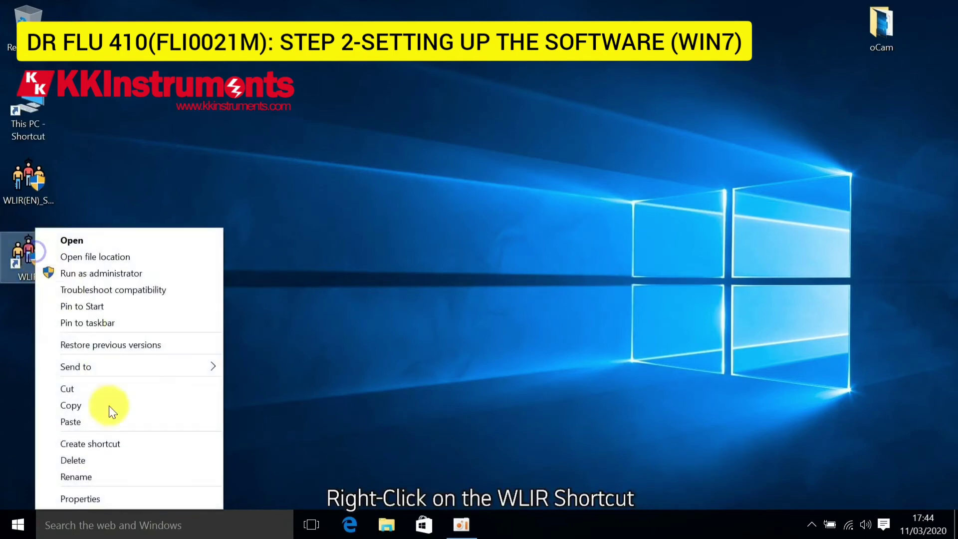
left_click(117, 500)
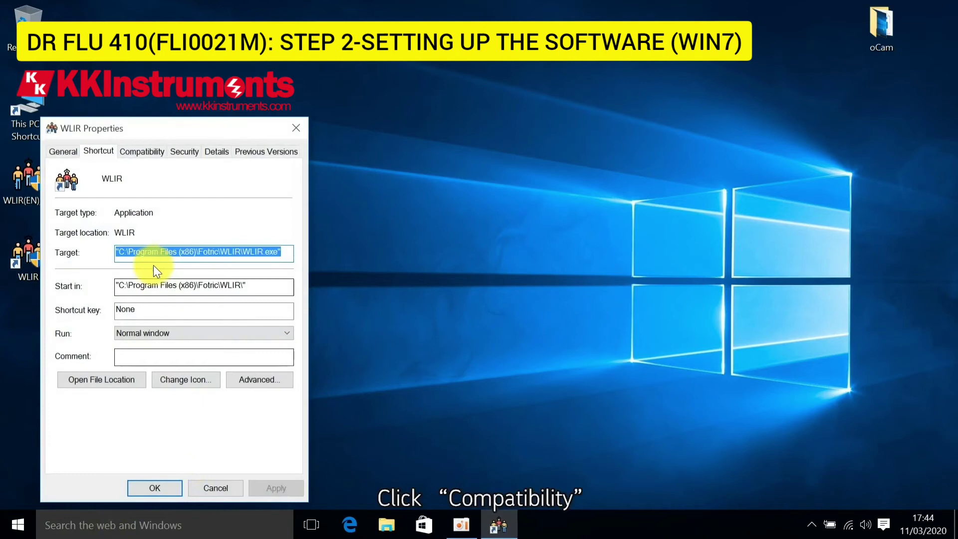
left_click(146, 153)
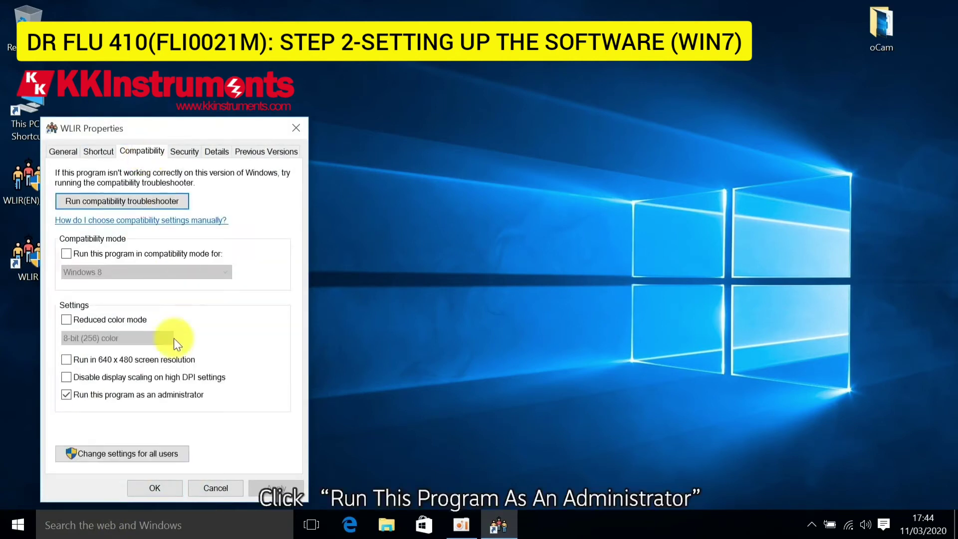
left_click(66, 395)
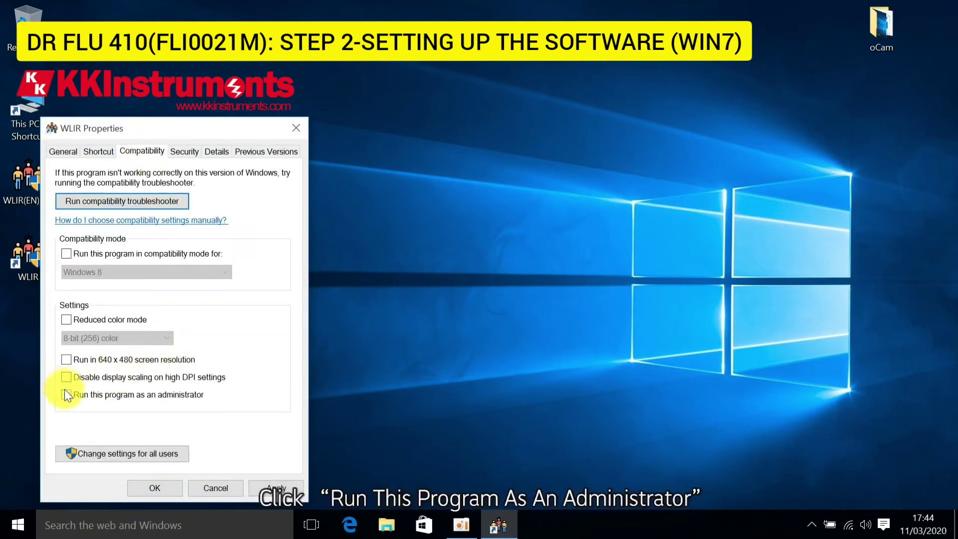
left_click(66, 394)
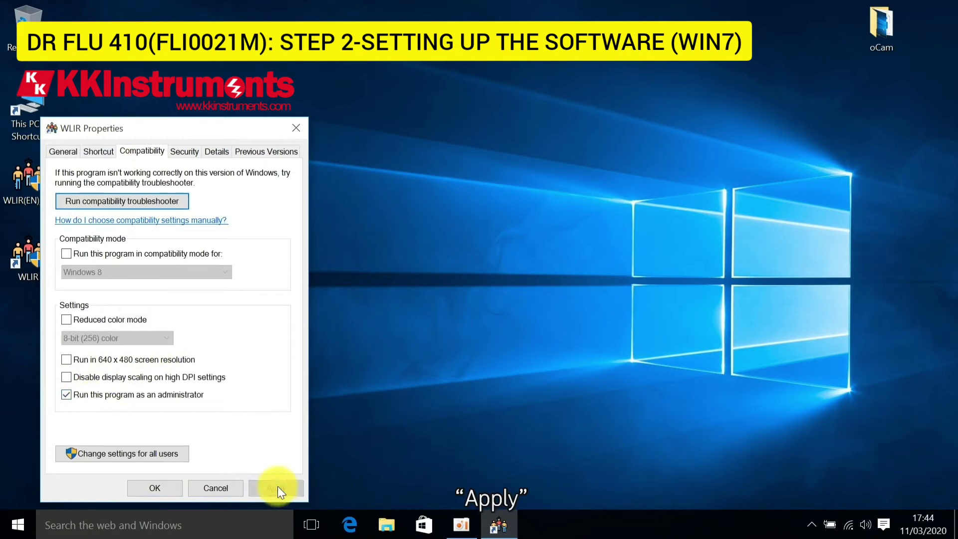
left_click(157, 487)
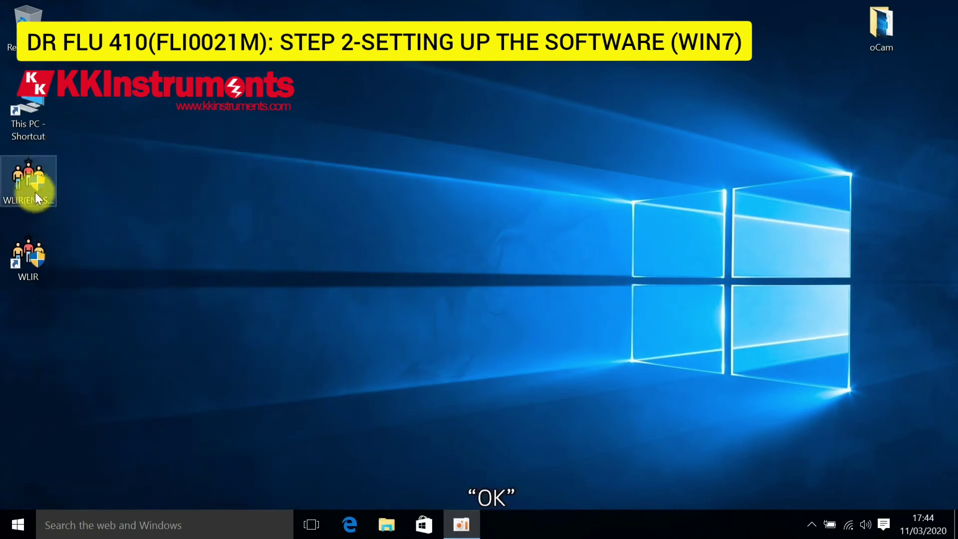
- Launch WLIR from its desktop shortcut to confirm it reaches the temperature screen
double_click(33, 248)
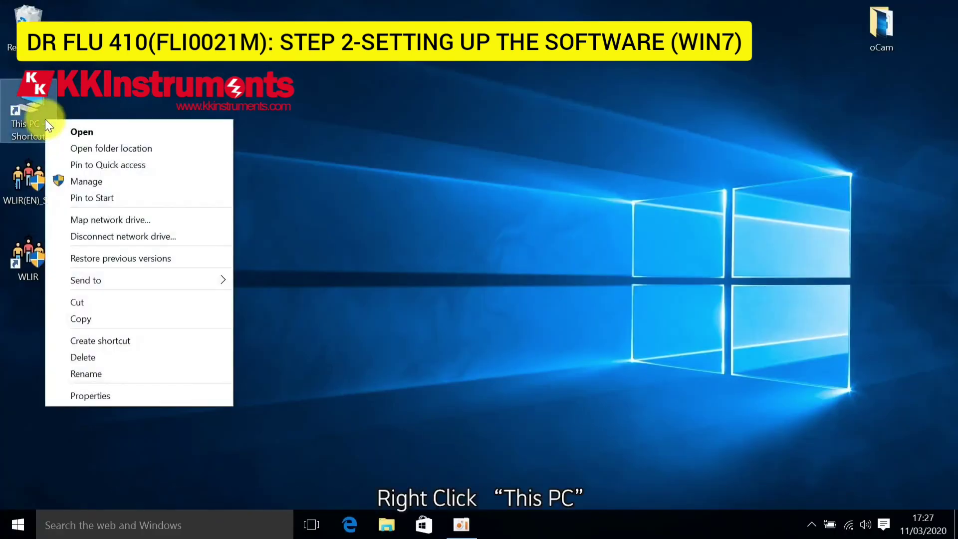
- Open Device Manager via This PC's Manage and bring up the EZ-USB device's actions
left_click(78, 181)
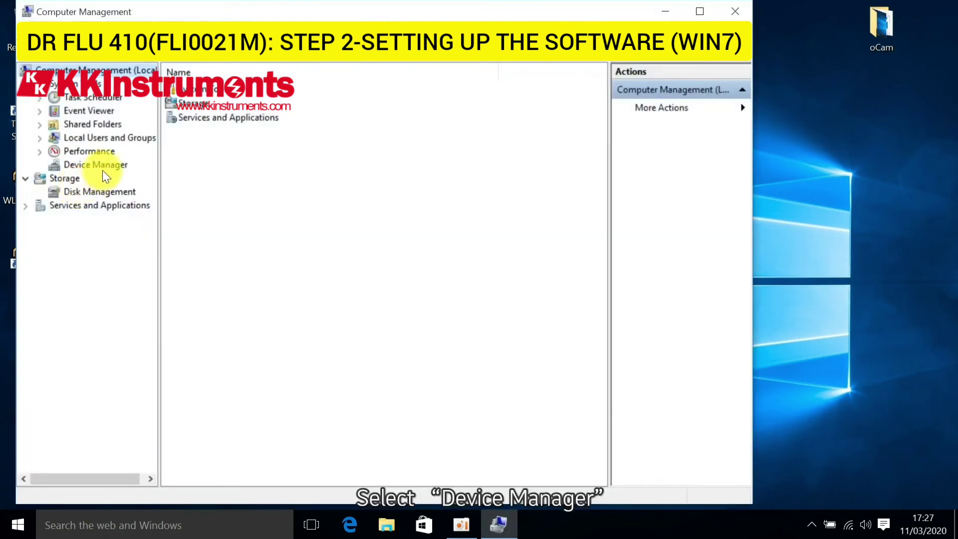
left_click(104, 167)
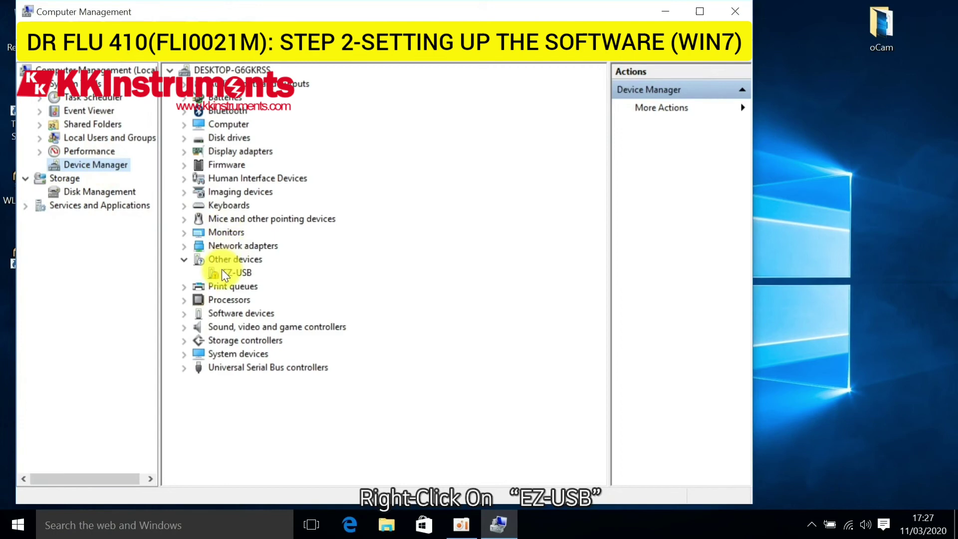
right_click(222, 269)
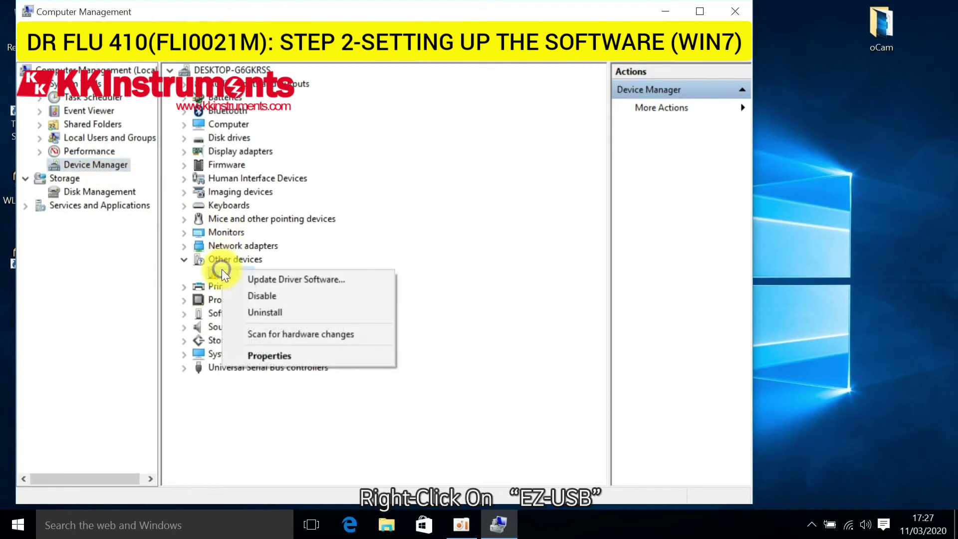
- Point the EZ-USB driver update at Program Files (x86)\Fotric\WLIR\Fotric USB_Driver\x64
left_click(248, 281)
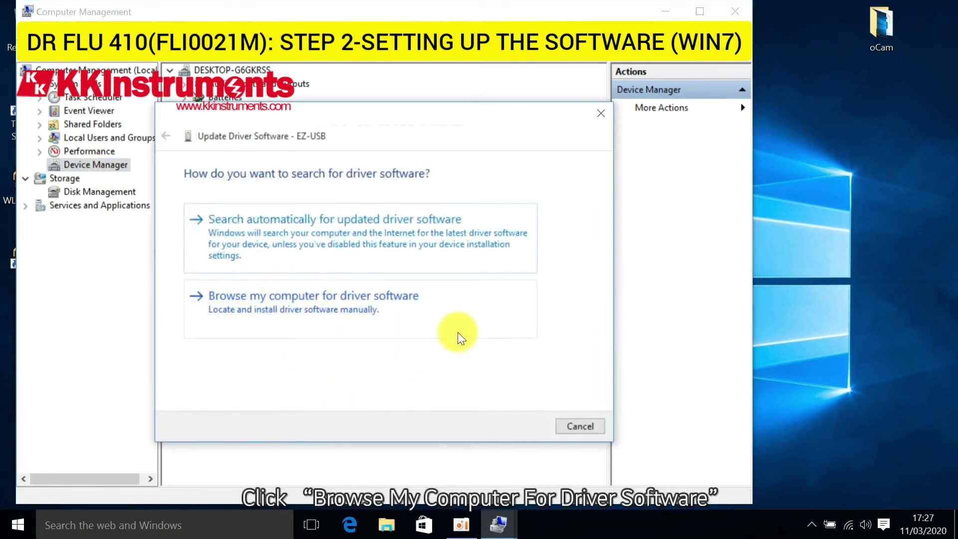
left_click(380, 316)
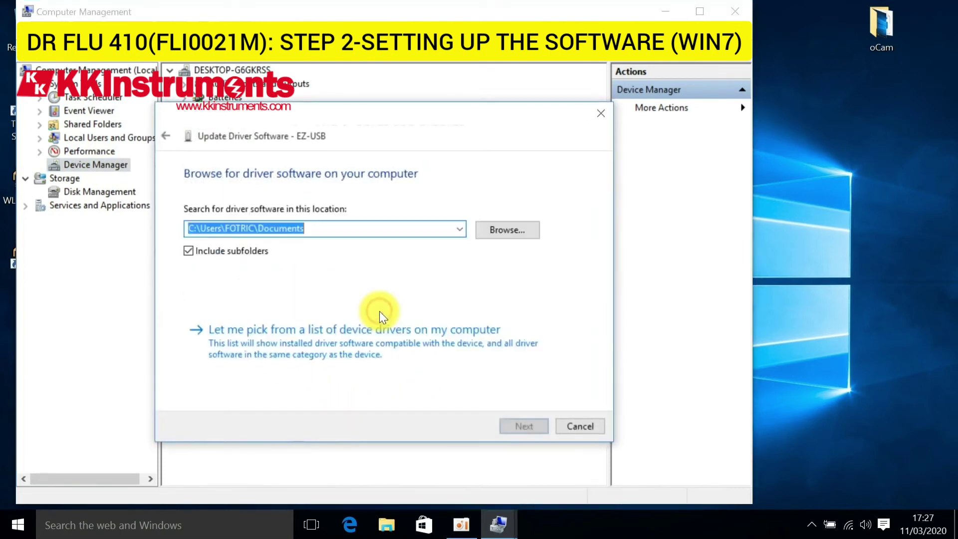
left_click(506, 233)
double_click(430, 331)
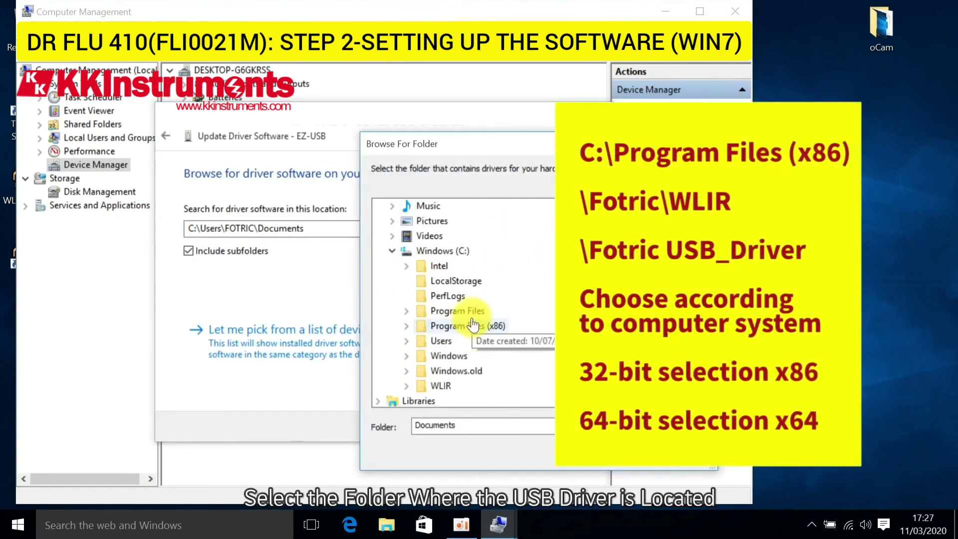
left_click(406, 326)
left_click(419, 236)
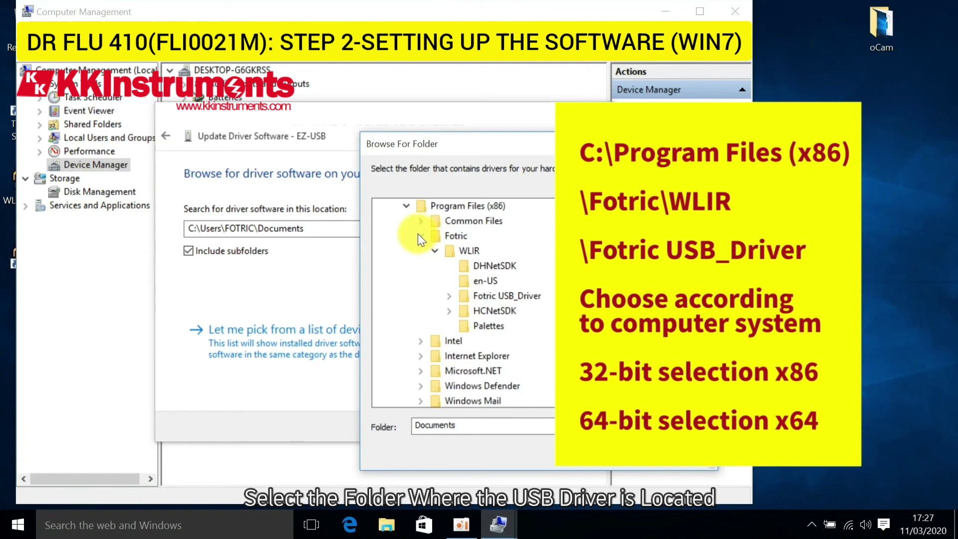
left_click(450, 296)
left_click(494, 311)
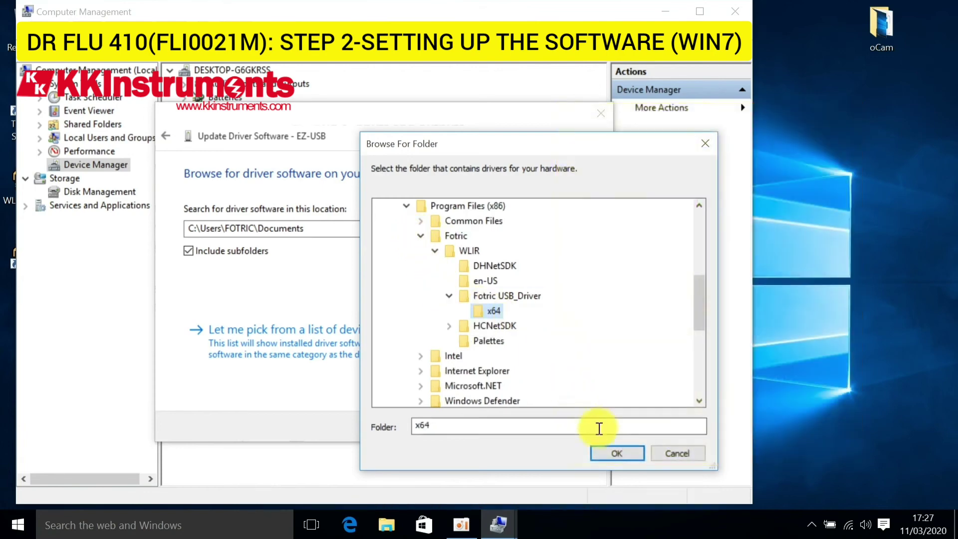
left_click(608, 453)
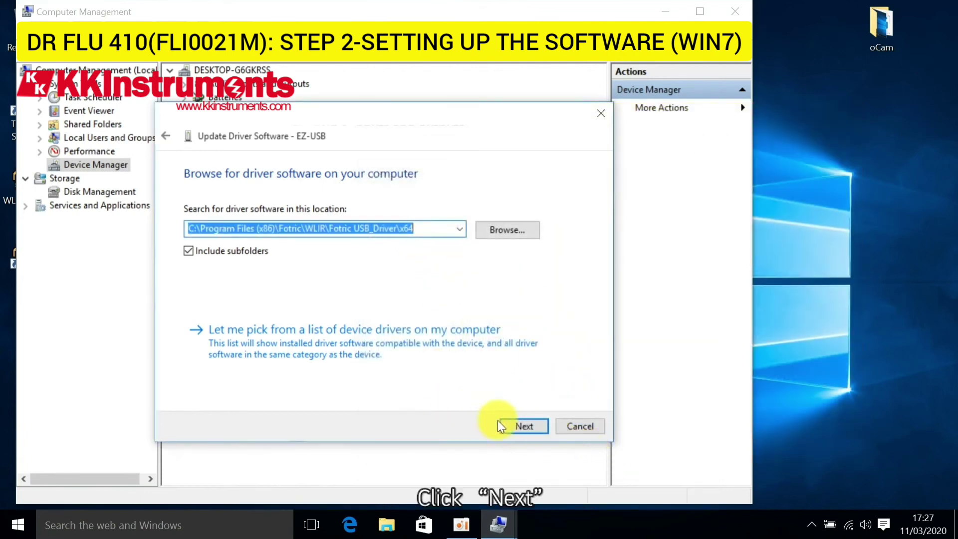
- Install the unsigned Fotric driver anyway so the device lists as Cypress CY7C68014
left_click(522, 426)
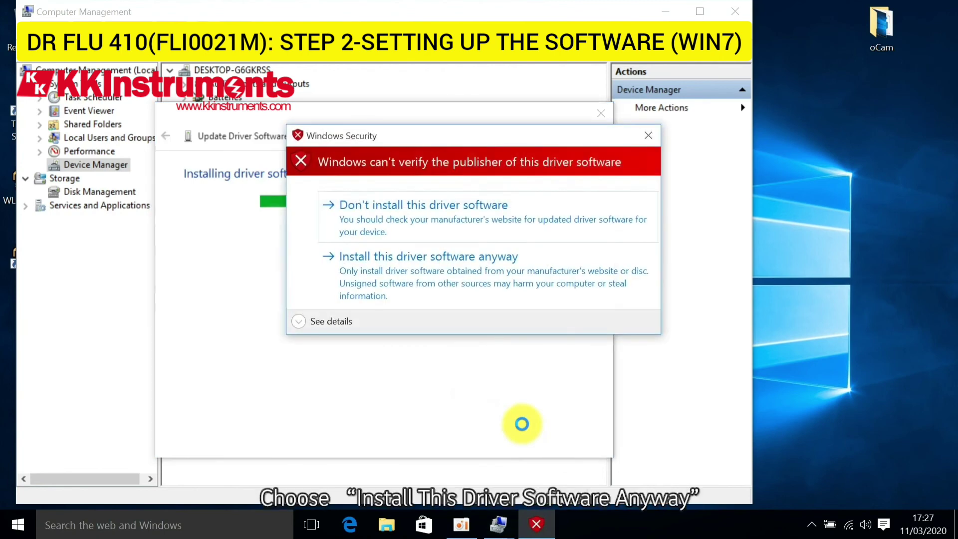
left_click(462, 290)
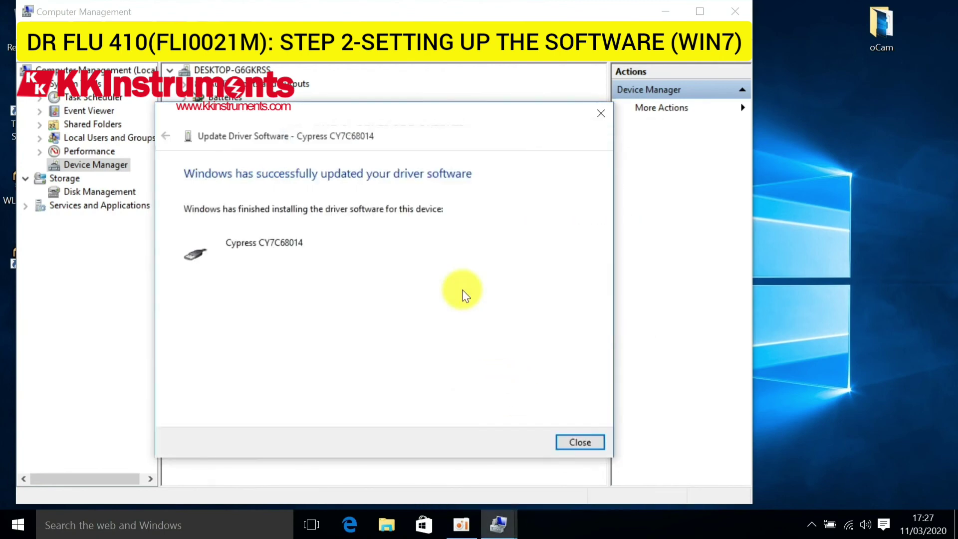
left_click(581, 443)
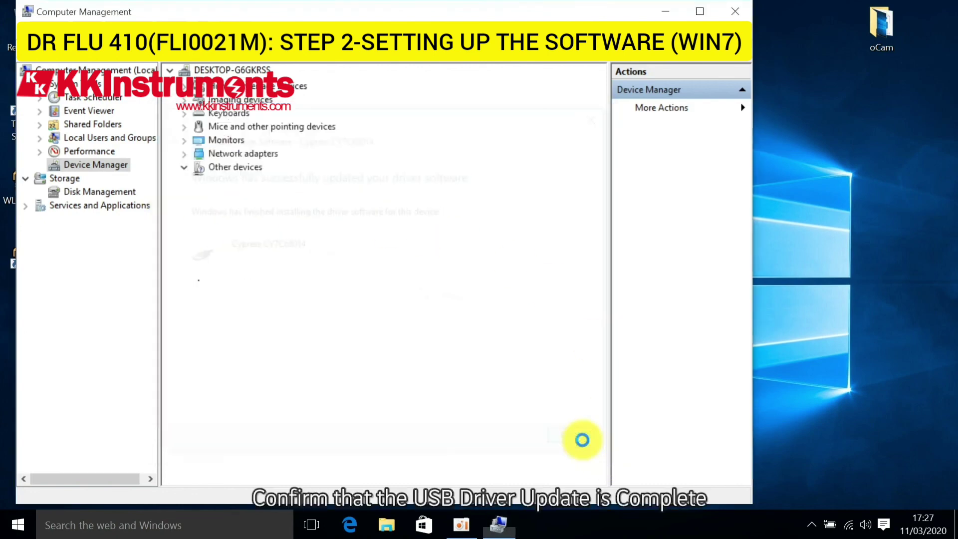